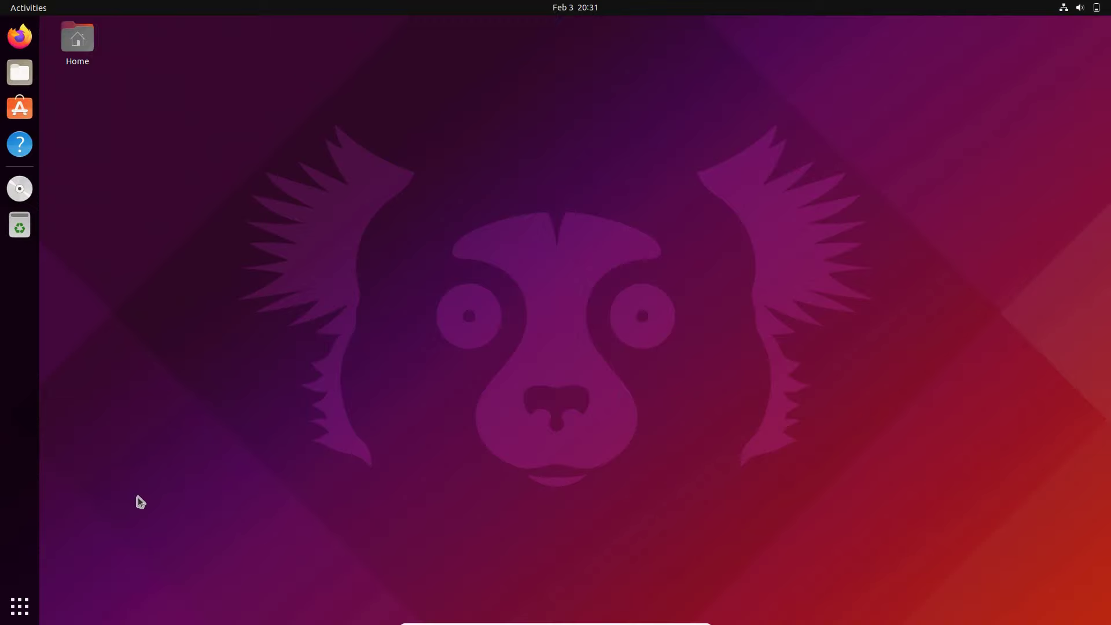
Open the Show Applications grid from the dock
click(19, 606)
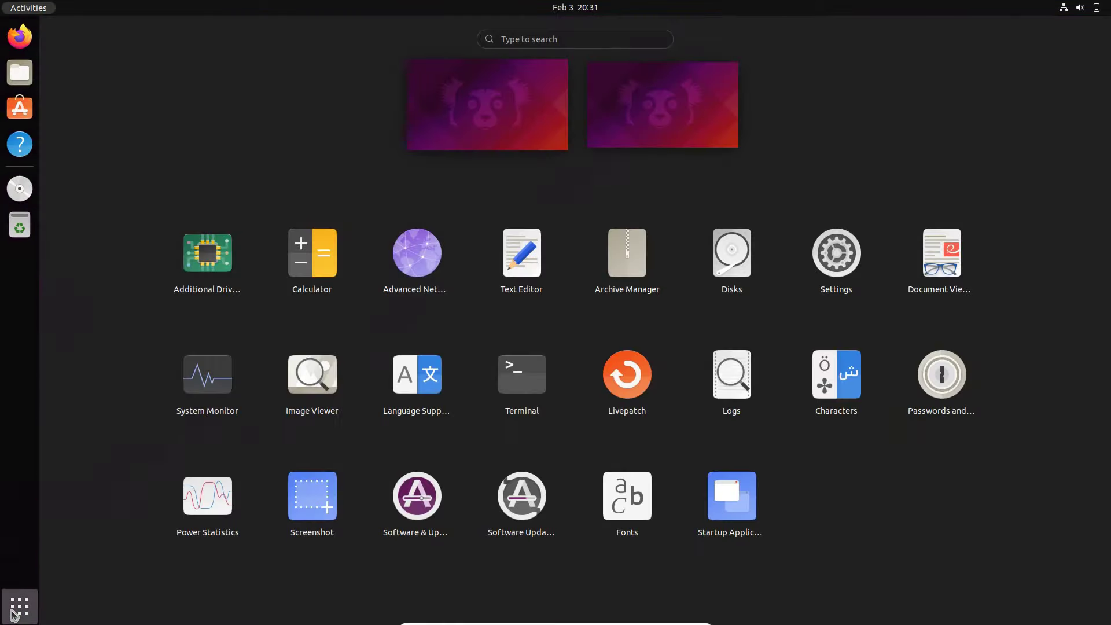
Launch System Monitor and view the Processes, Resources and File Systems tabs, ending on Resources
click(213, 391)
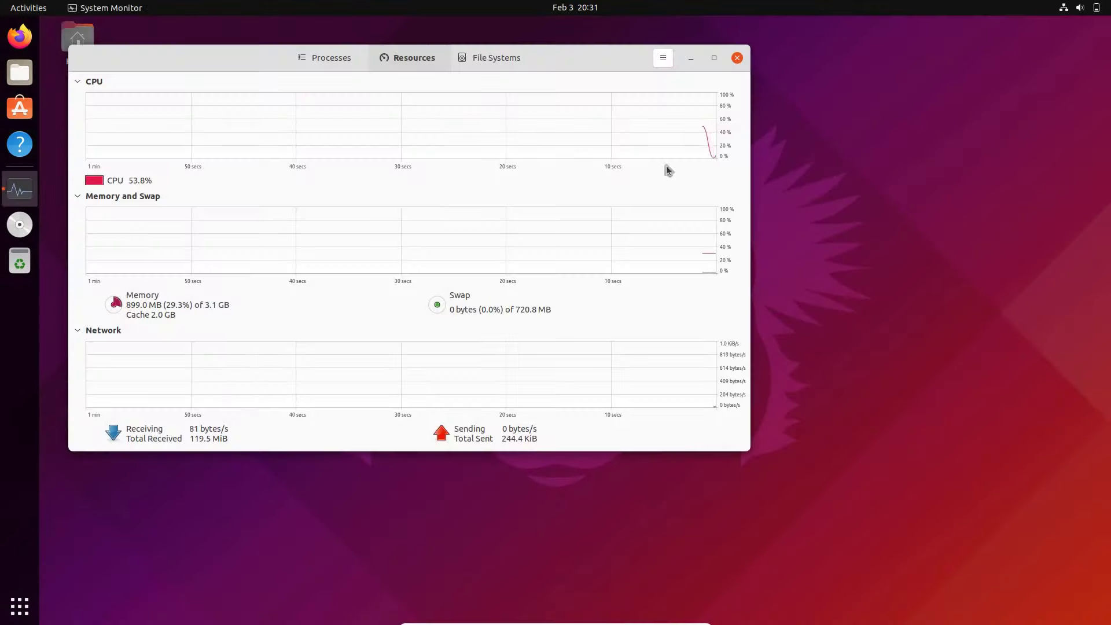
click(328, 58)
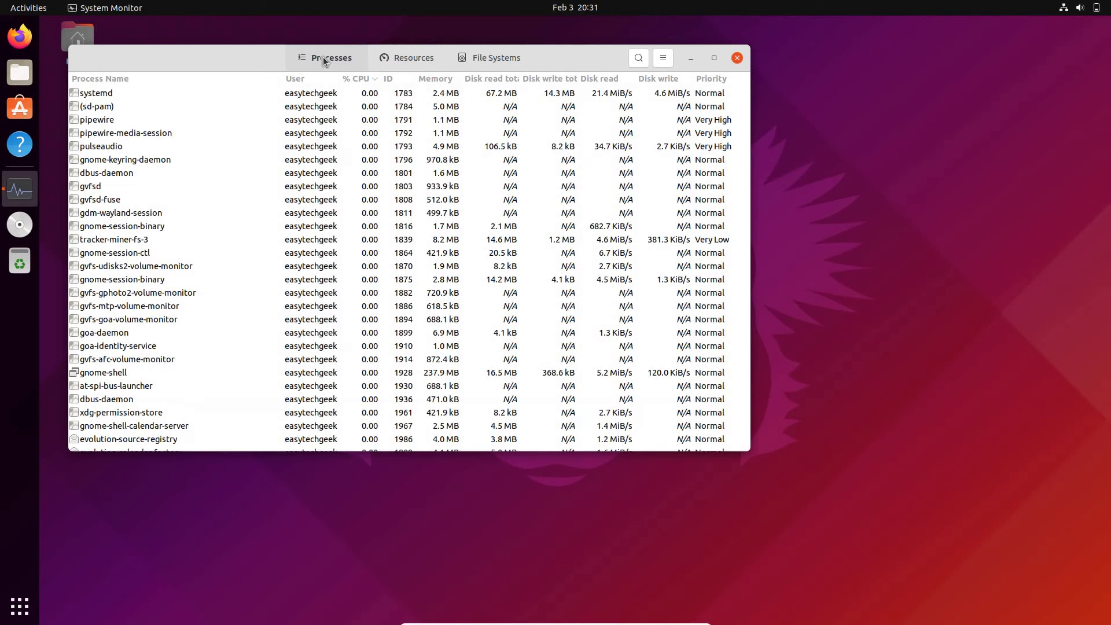
click(409, 58)
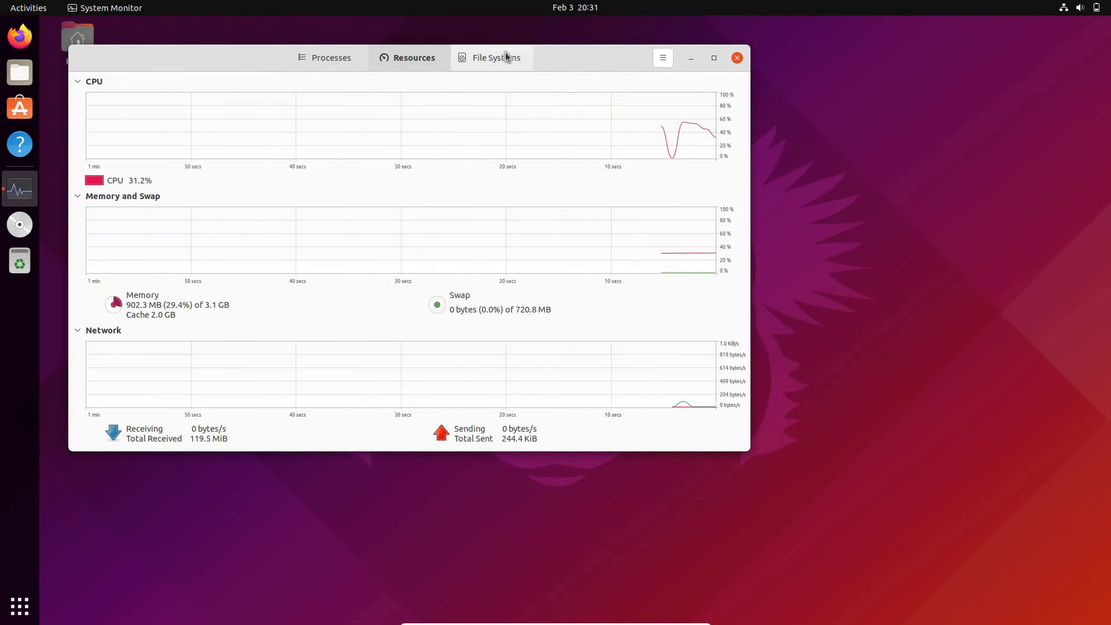
click(507, 58)
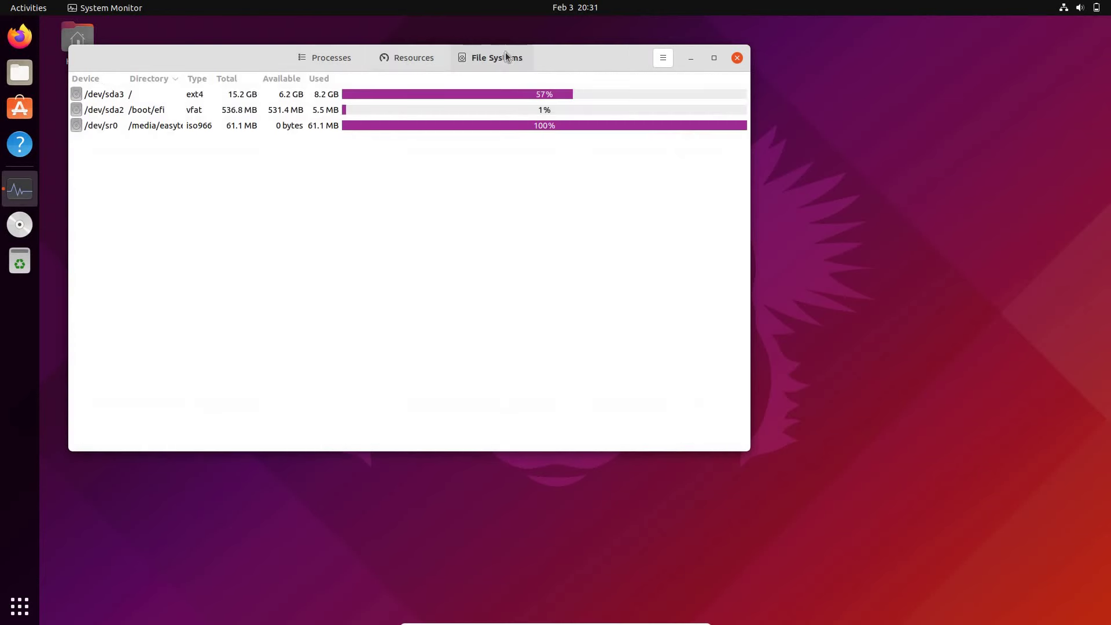
click(403, 59)
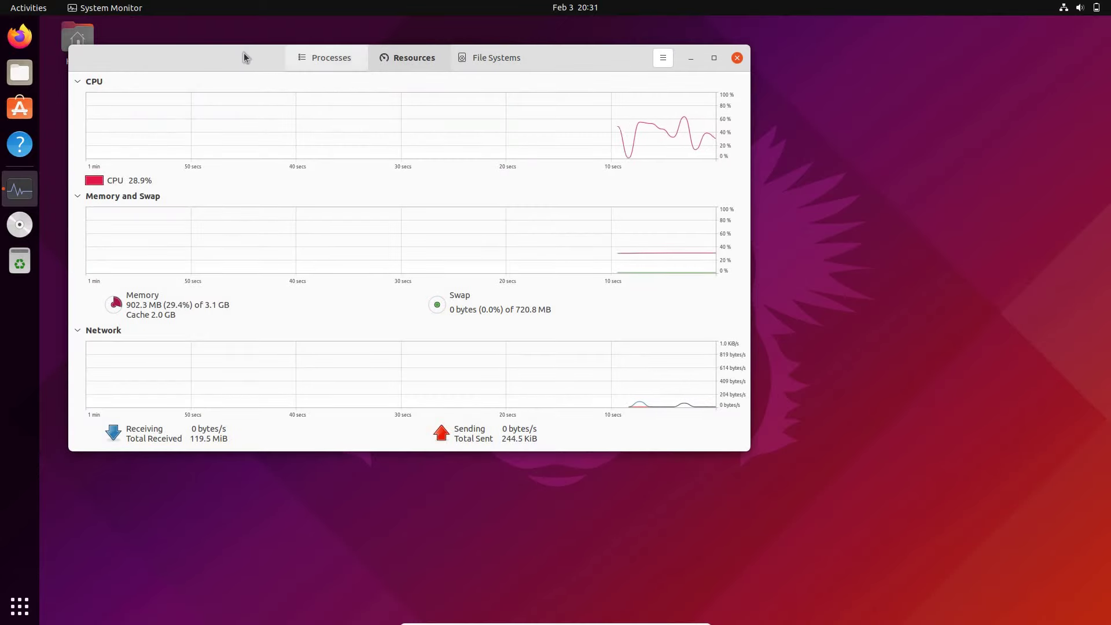
Drag the System Monitor window toward the right side of the screen
drag(467, 52, 740, 43)
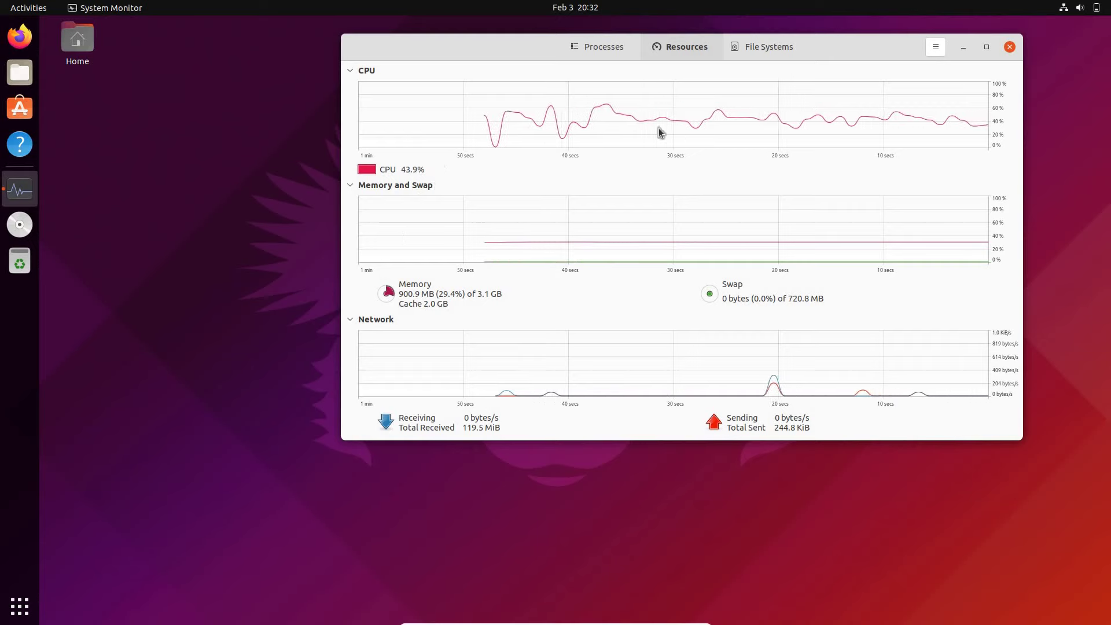
Sort processes by % CPU descending, then select gnome-shell and ibus-engine-simple
click(605, 52)
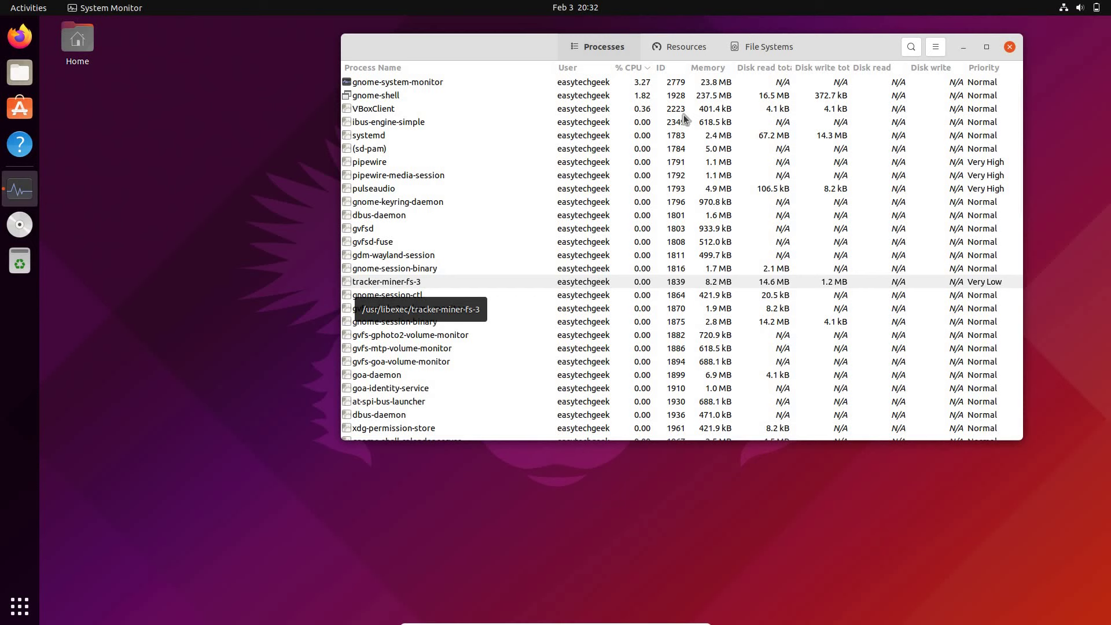
click(633, 69)
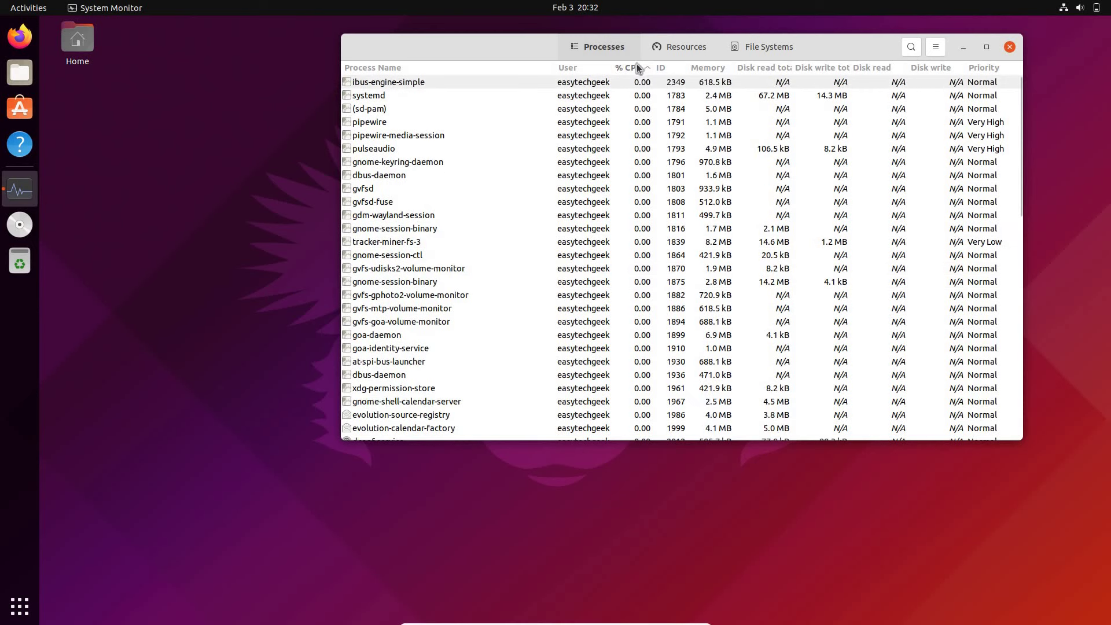
click(636, 65)
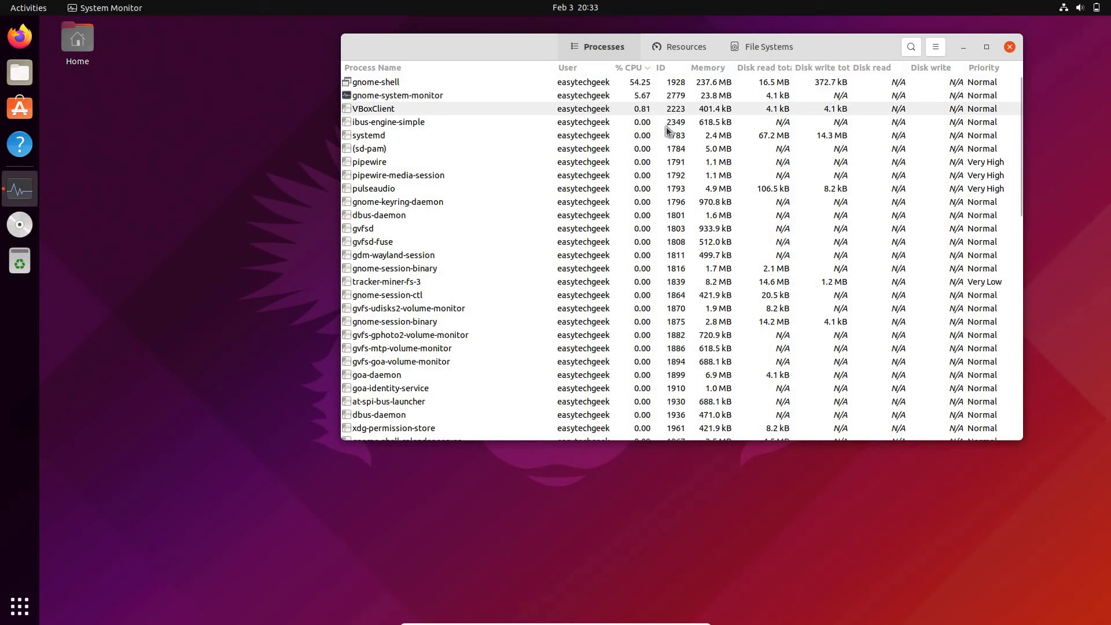
click(409, 82)
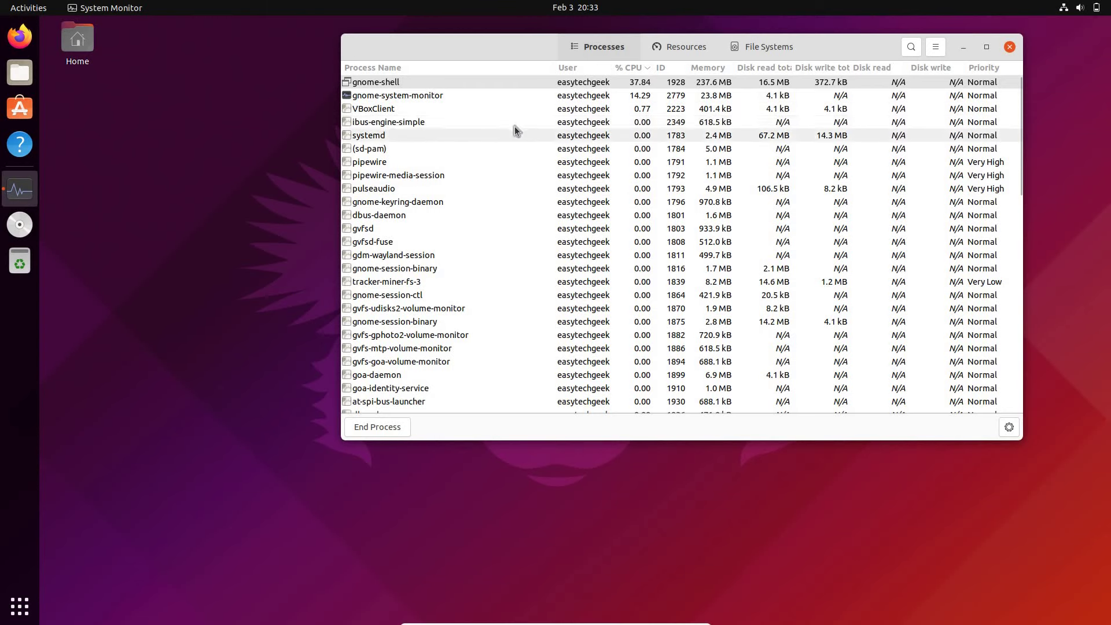
click(372, 125)
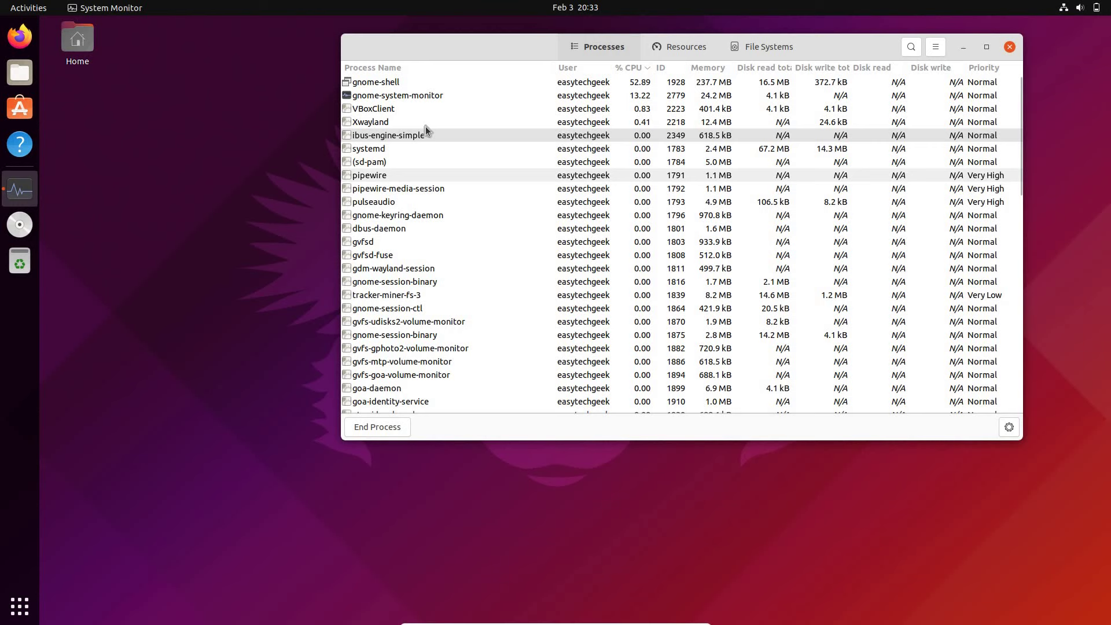
right_click(424, 135)
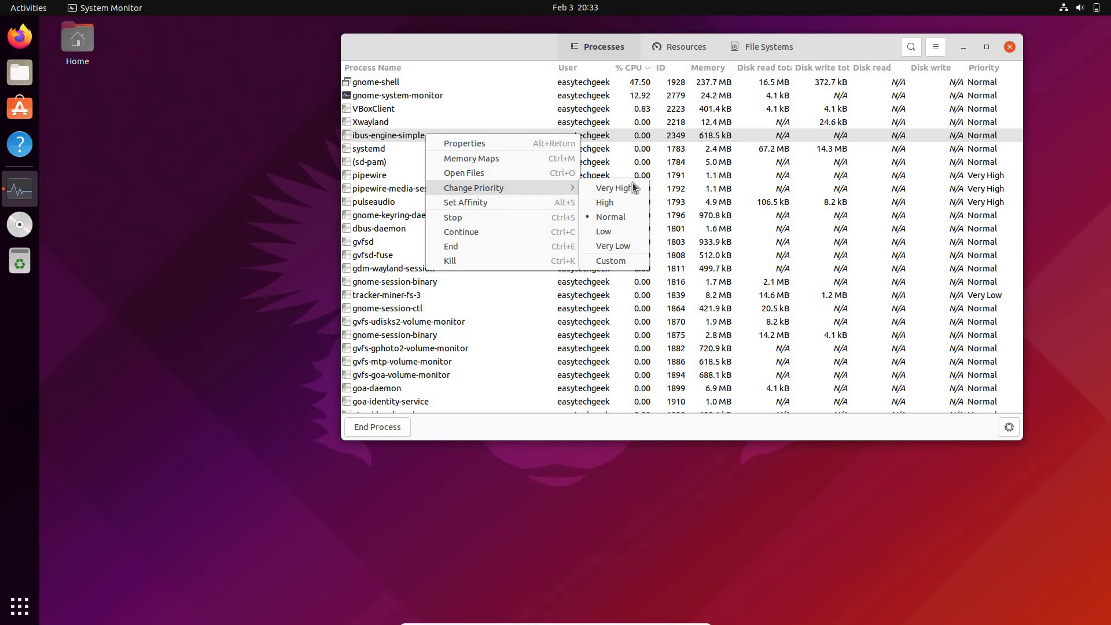
mouse_move(474, 187)
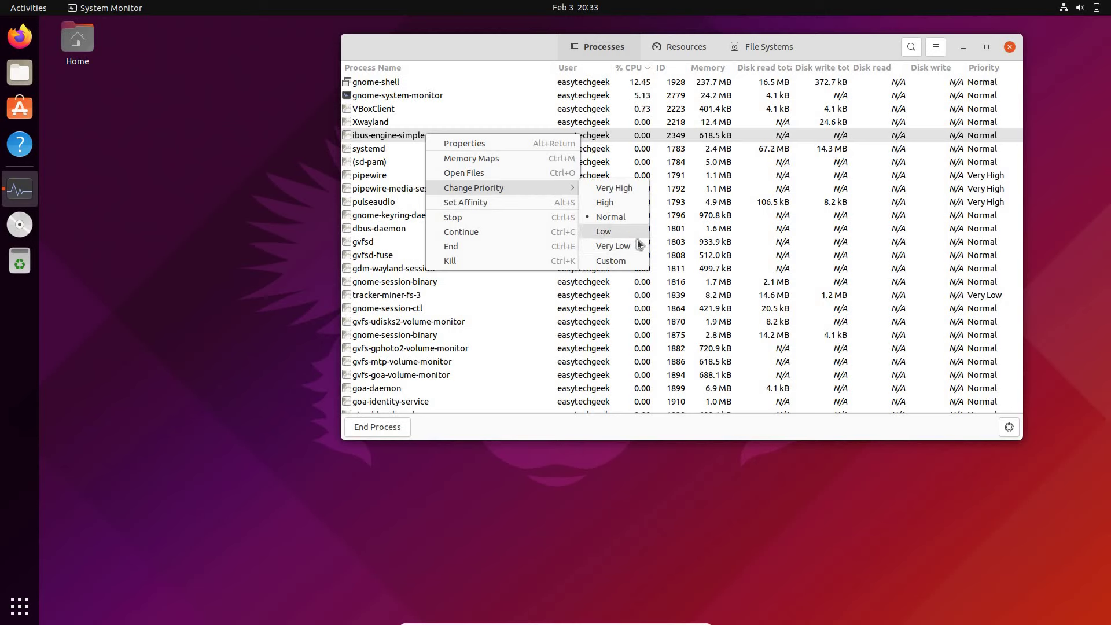
click(660, 352)
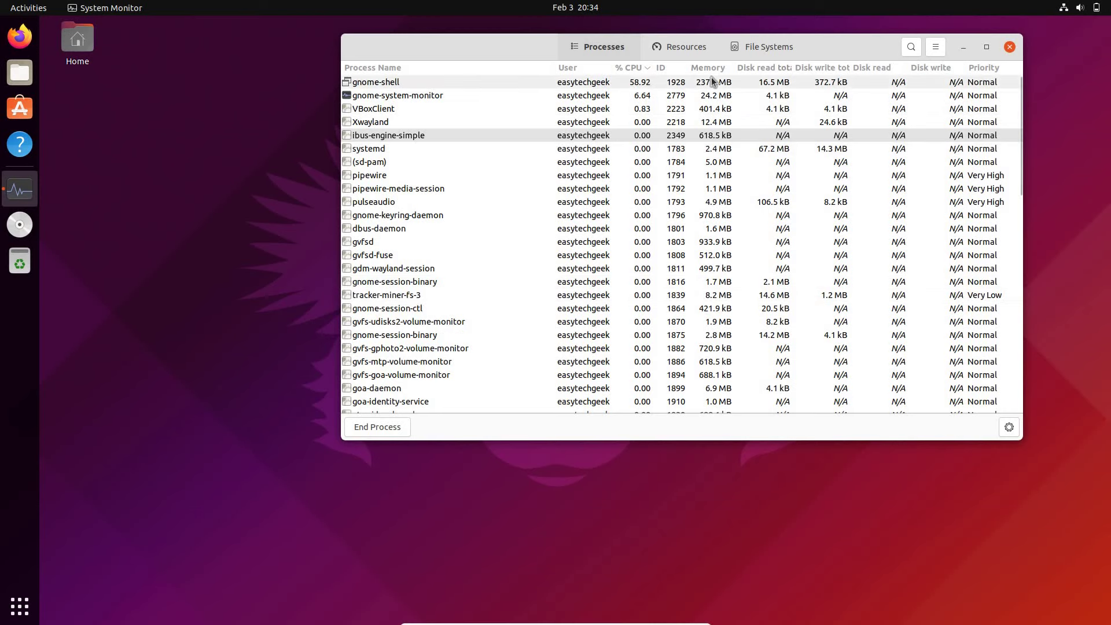
click(401, 126)
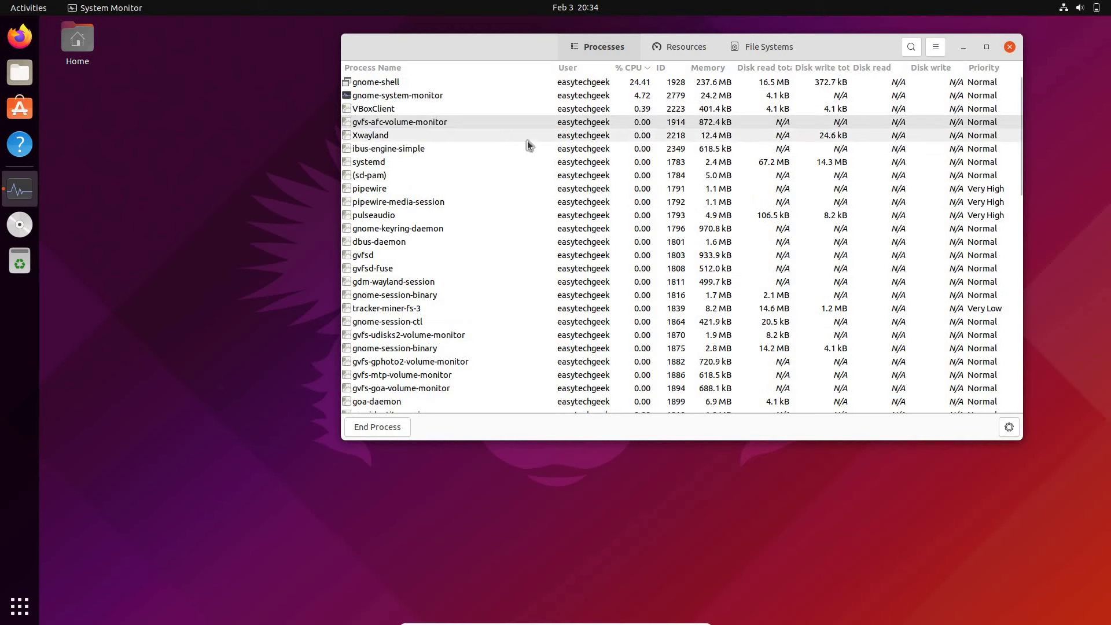
right_click(397, 97)
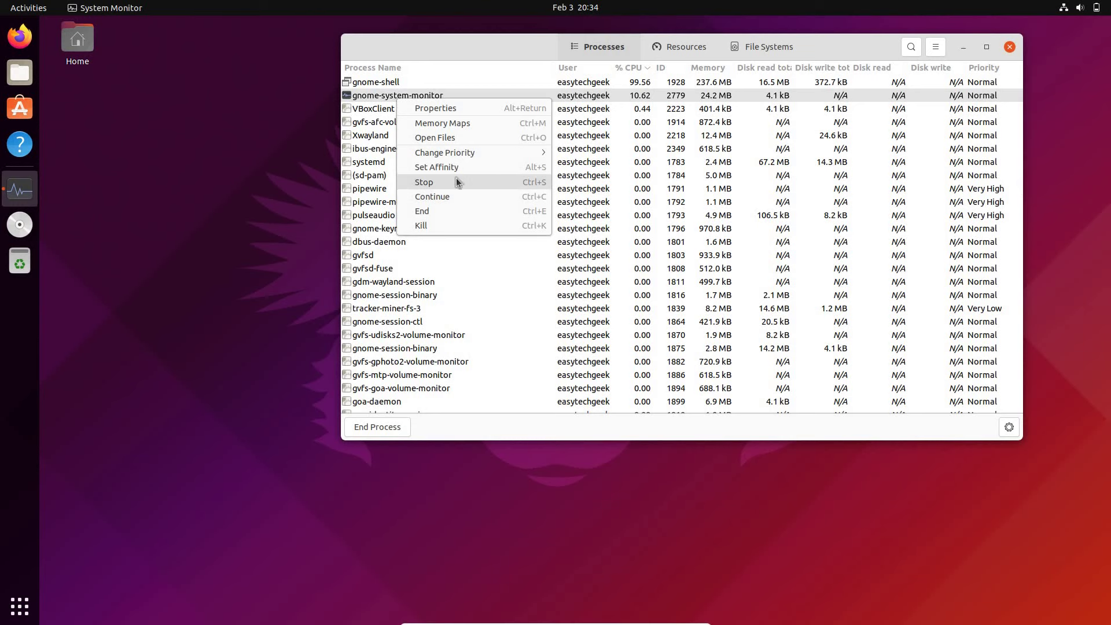
click(433, 196)
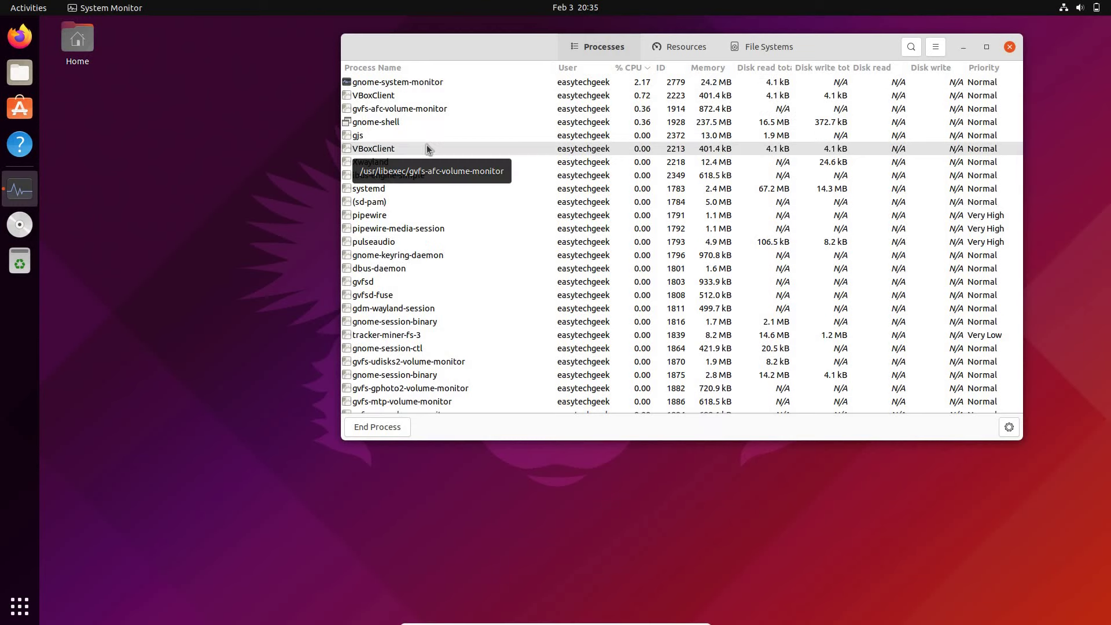